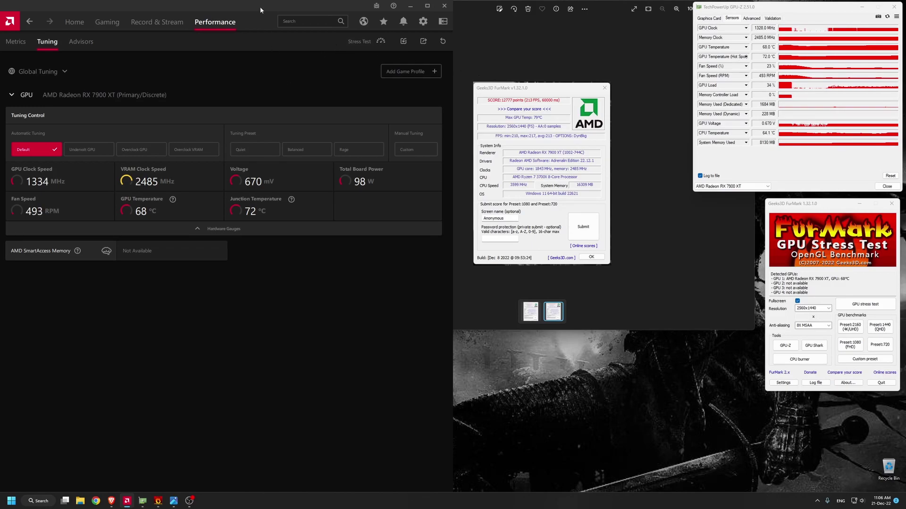
Check GPU-Z and the Default tuning page, then shift the FurMark launcher slightly left
click(763, 7)
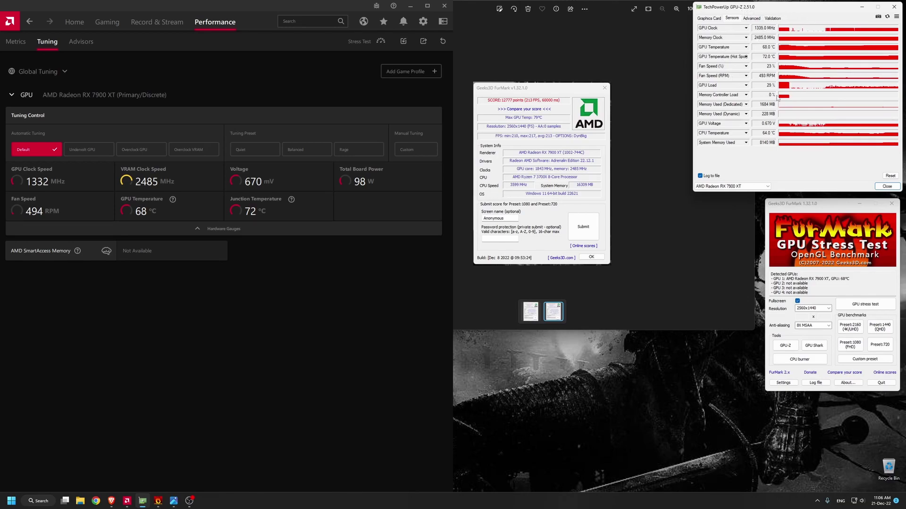
mouse_move(781, 90)
click(807, 204)
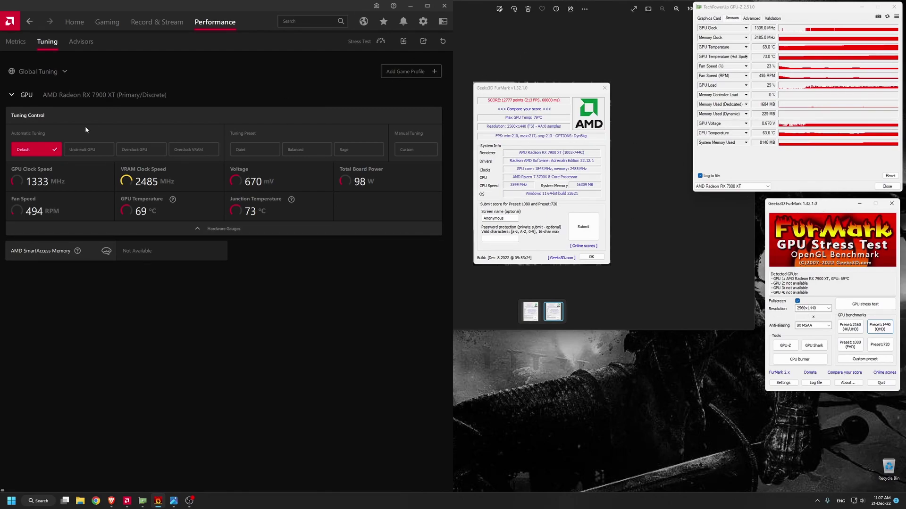
click(40, 150)
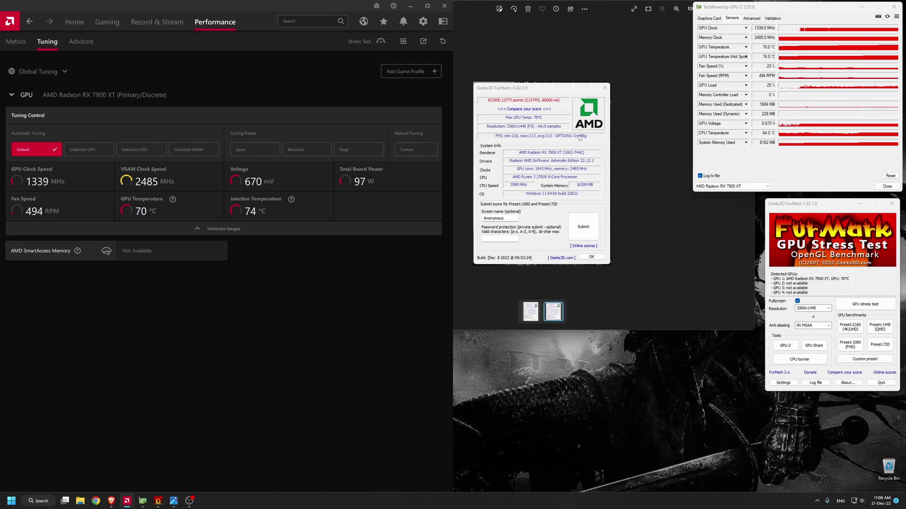
click(811, 206)
drag(812, 205, 784, 200)
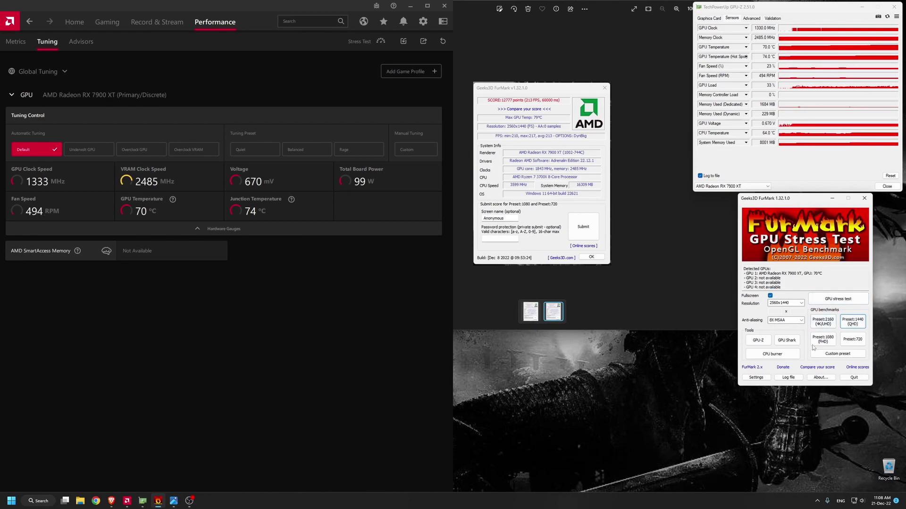
Confirm FurMark's benchmark duration is 60000 ms in settings, then close them with OK
click(755, 377)
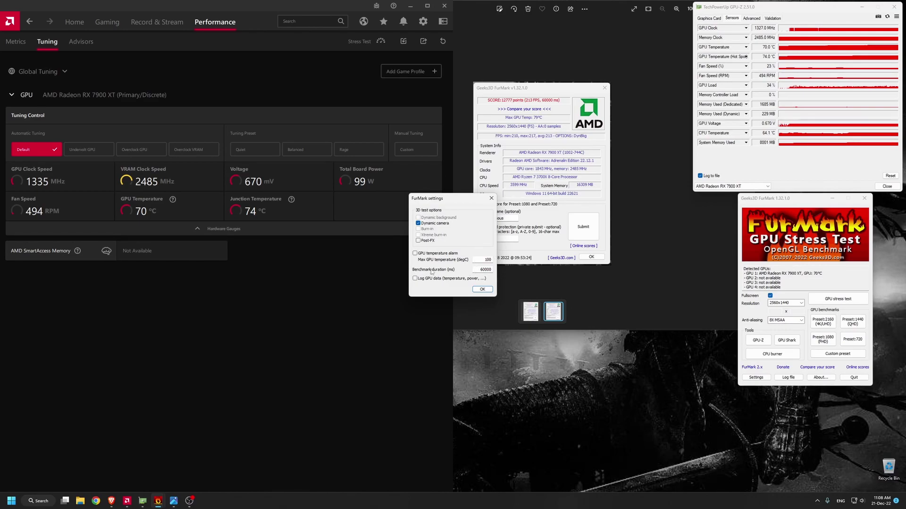
drag(488, 270, 484, 270)
click(485, 270)
drag(485, 269, 481, 269)
click(477, 269)
click(482, 289)
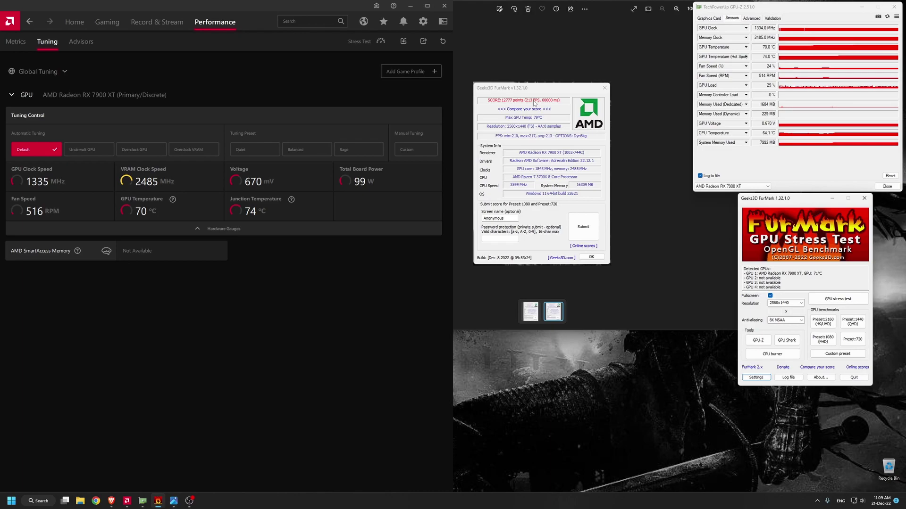
Select the Custom preset and enable GPU Tuning plus Advanced Control (500–2760 MHz, 1100 mV)
click(363, 125)
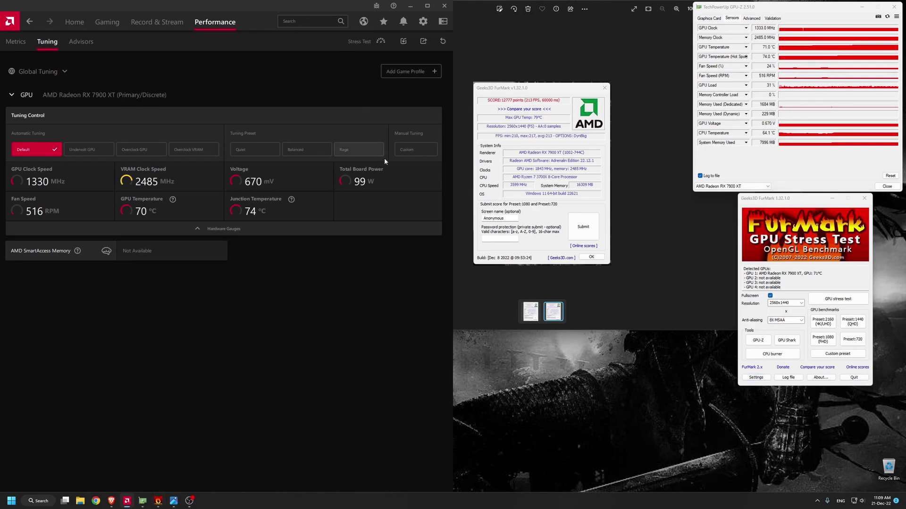
click(415, 150)
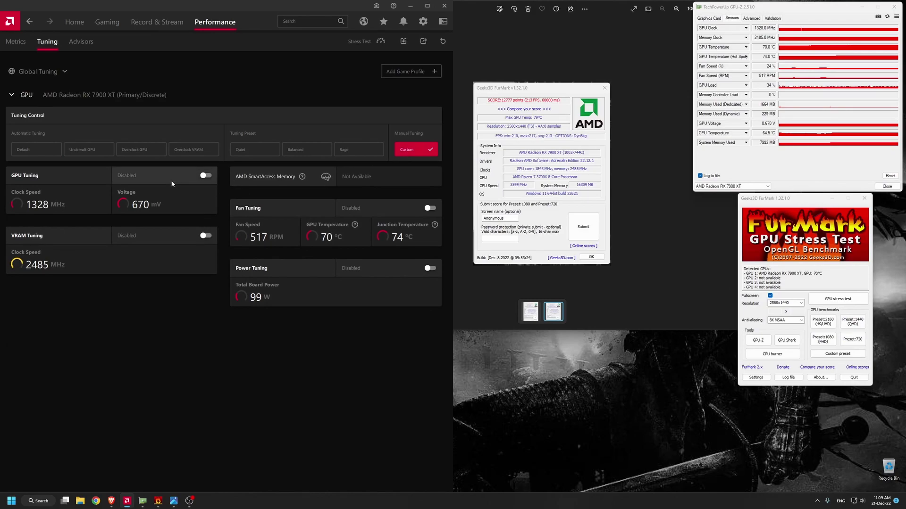
click(206, 176)
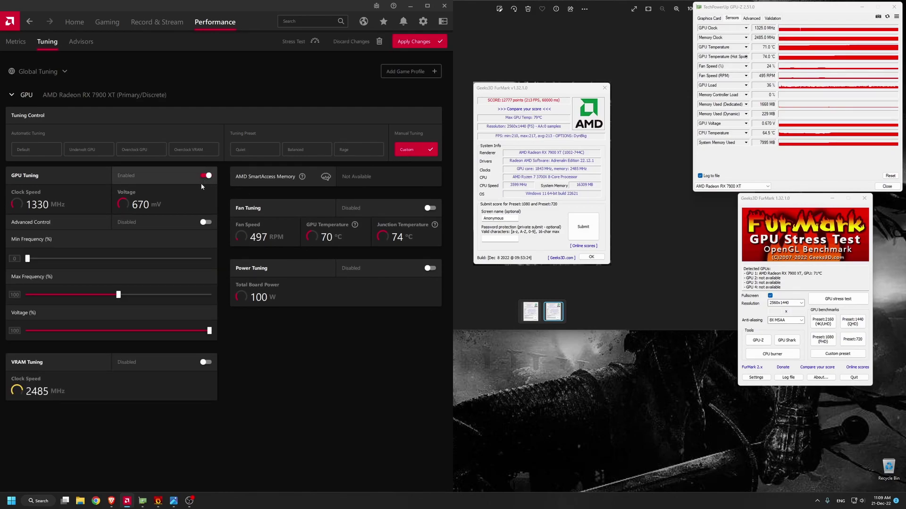
click(206, 222)
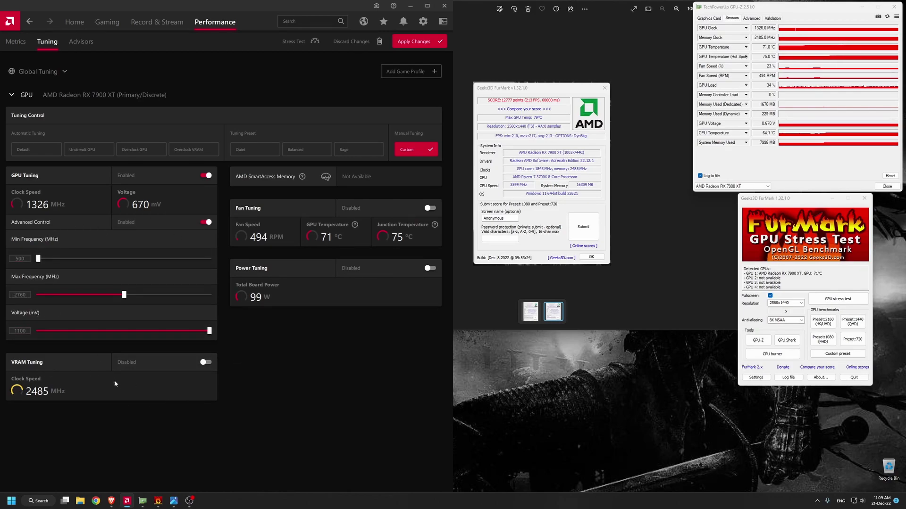
Turn on fan tuning with a 100% maximum fan speed, keeping VRAM tuning off
click(205, 362)
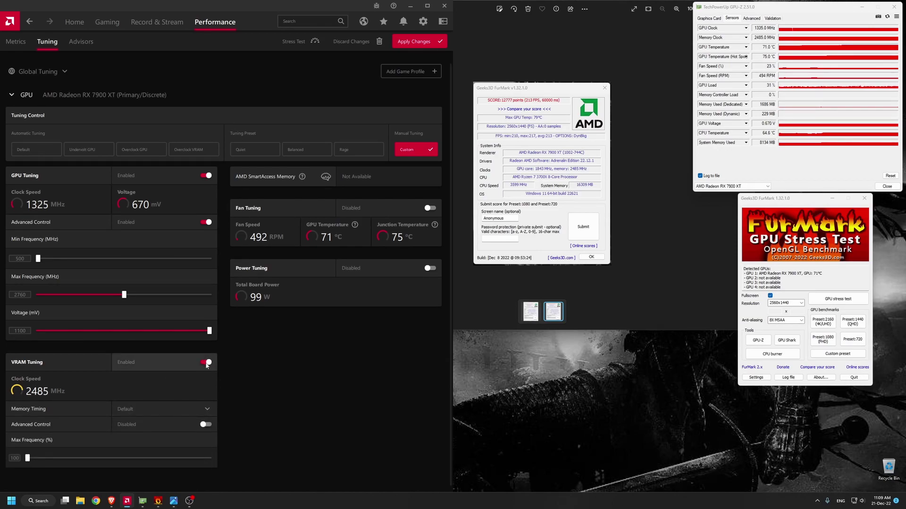
click(206, 424)
click(208, 363)
click(430, 208)
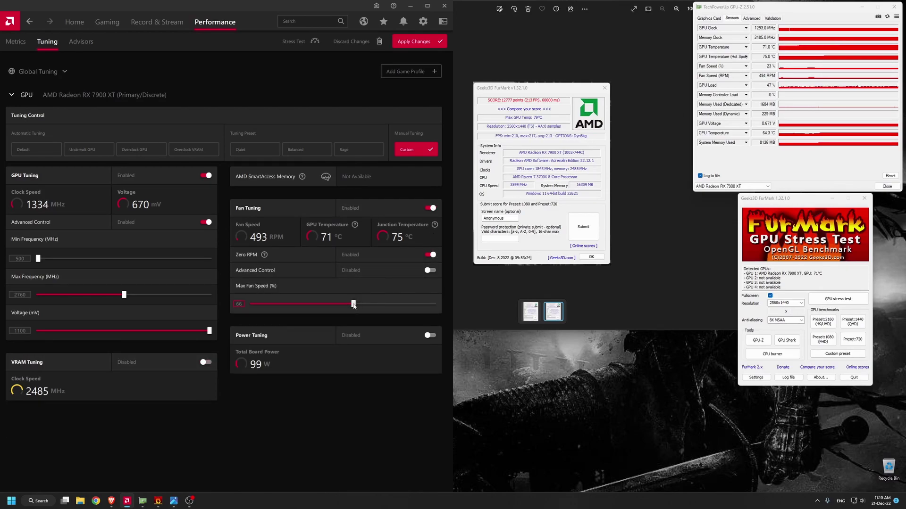
drag(354, 304, 441, 305)
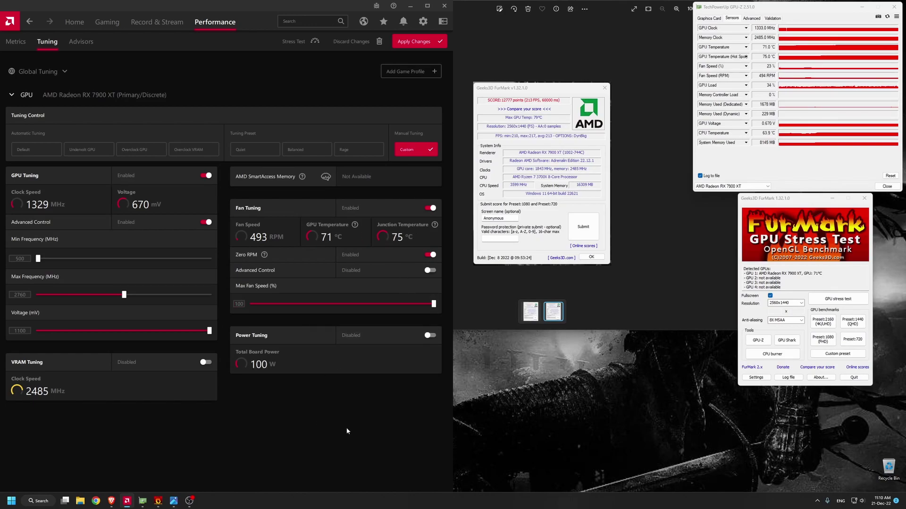
Enable power tuning at a 15% limit and lower GPU voltage from 1100 to 1025 mV
click(428, 336)
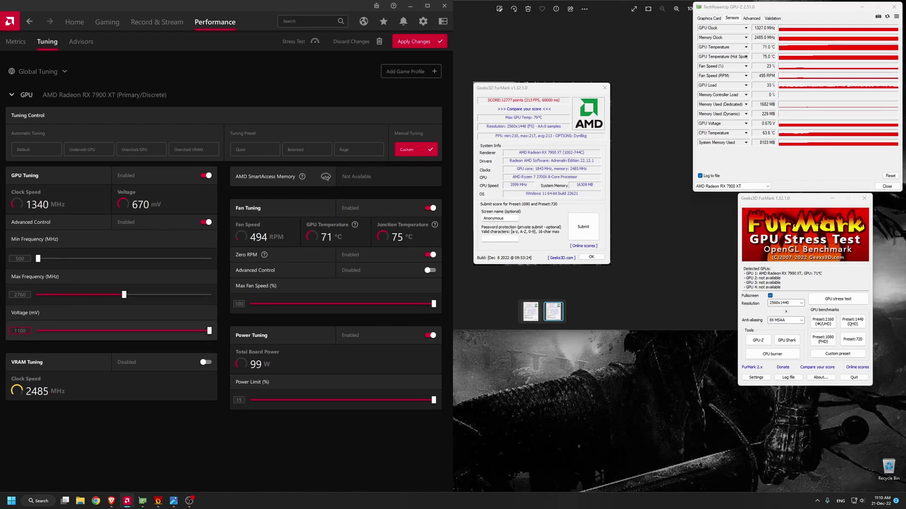
drag(30, 331, 17, 331)
text(1025)
key(Return)
click(176, 310)
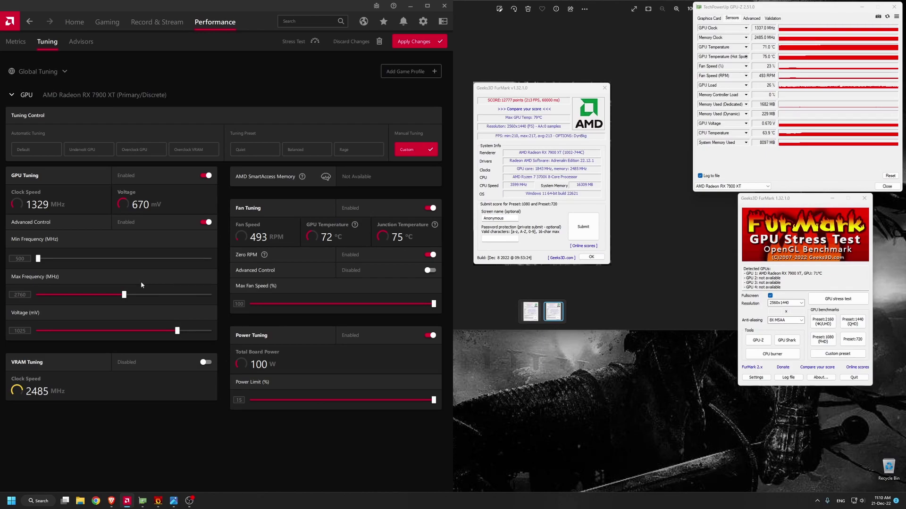
Change the maximum GPU frequency from 2760 to 2955 MHz
double_click(30, 295)
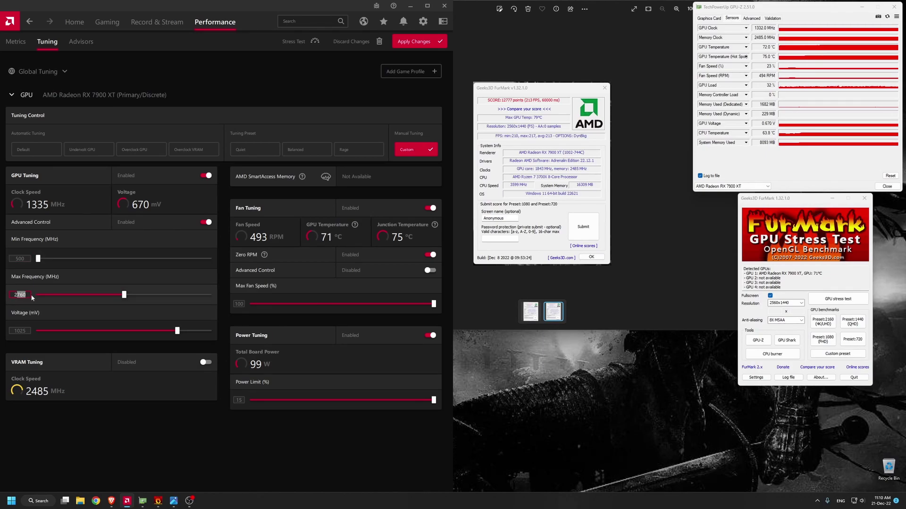
text(2955)
key(Return)
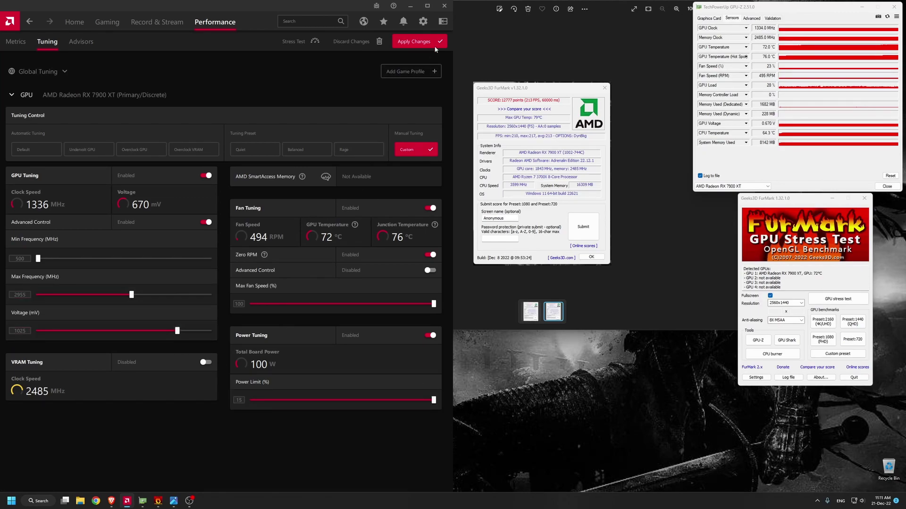
Apply the custom tuning changes and display the overclocked 15694-point score screenshot
click(420, 42)
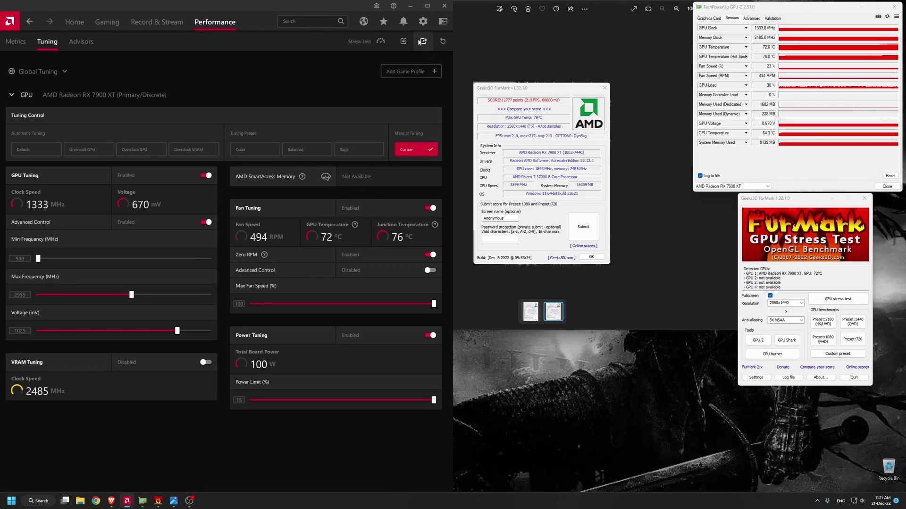
click(801, 203)
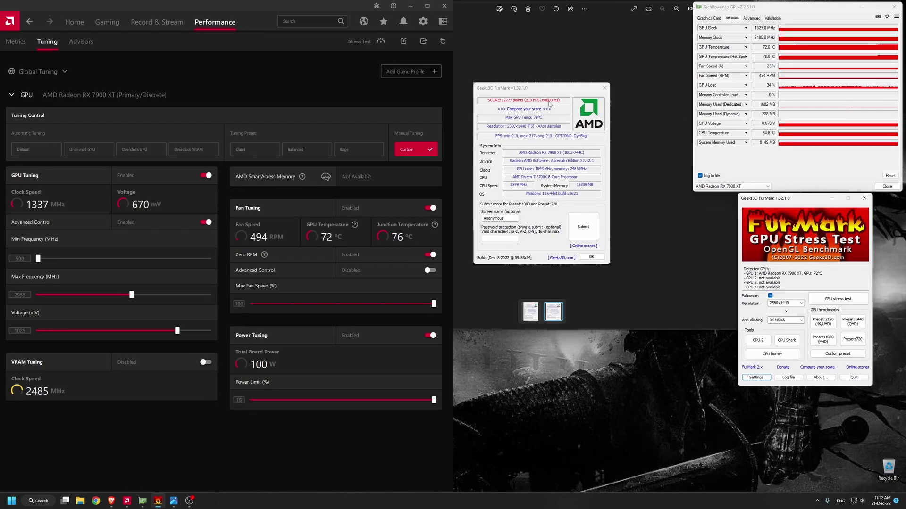
click(530, 316)
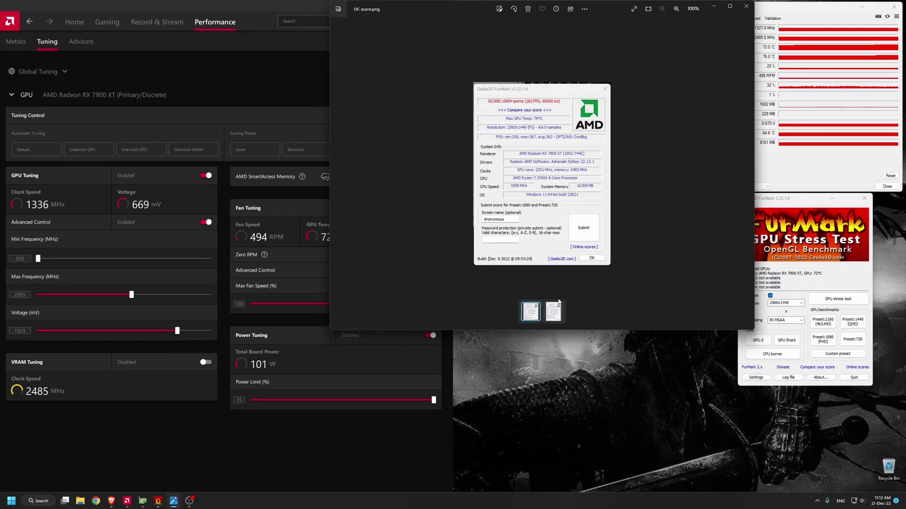
Flip between the Default 12777 and OC 15694 score screenshots, ending on Default score.png
click(554, 311)
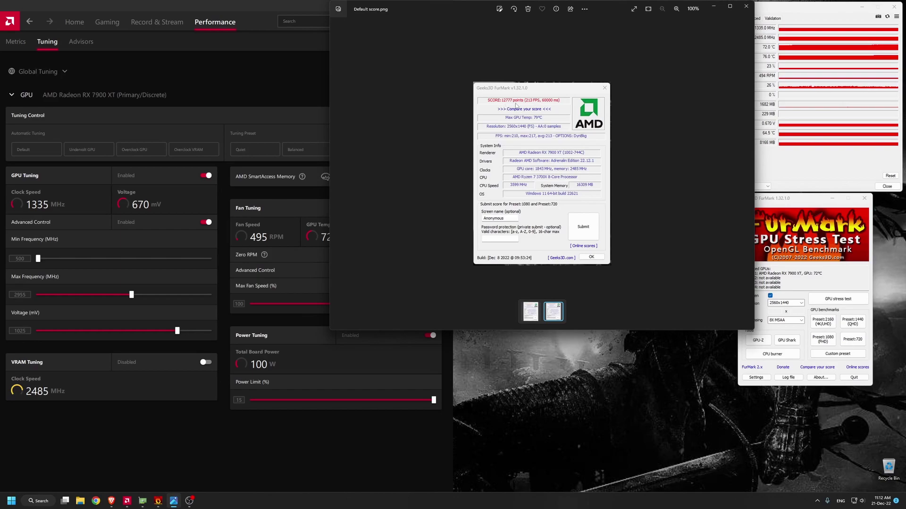
click(530, 312)
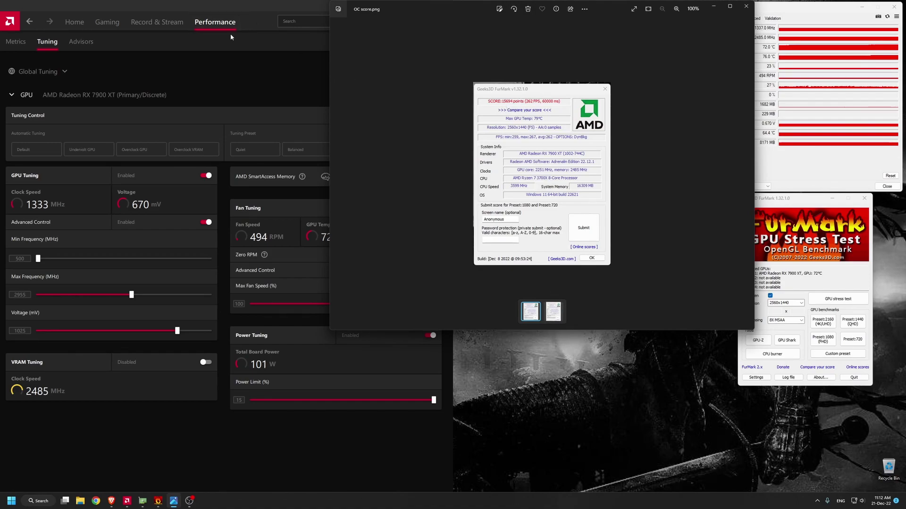
click(263, 5)
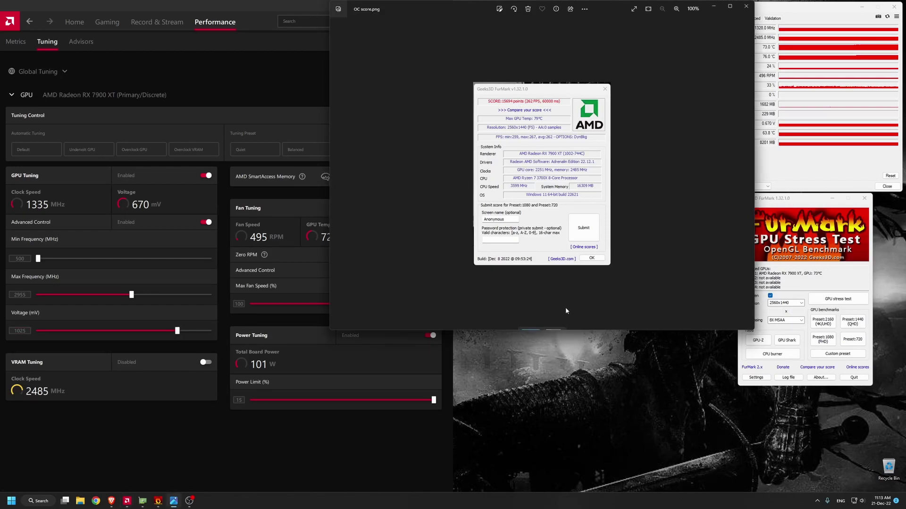
click(554, 313)
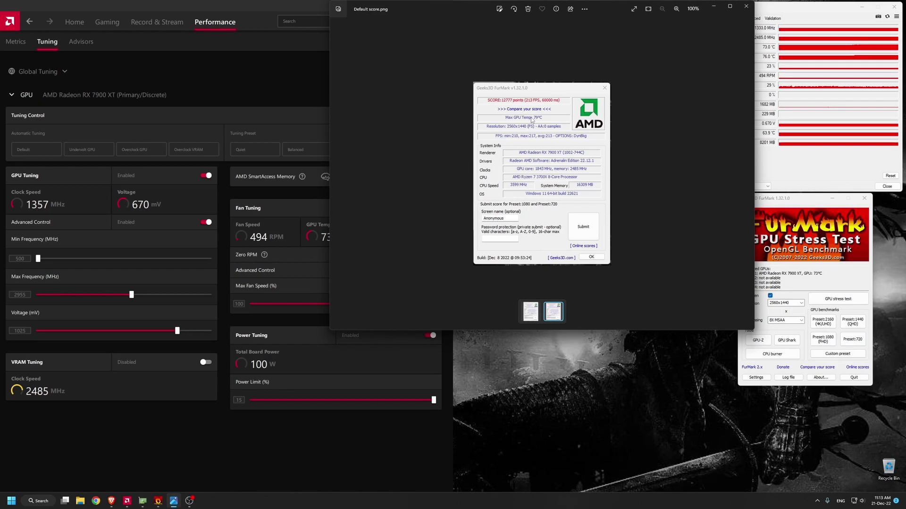
Compute 15694 ÷ 12777 ≈ 1.228 in Calculator, then close it
key(super)
text(calc)
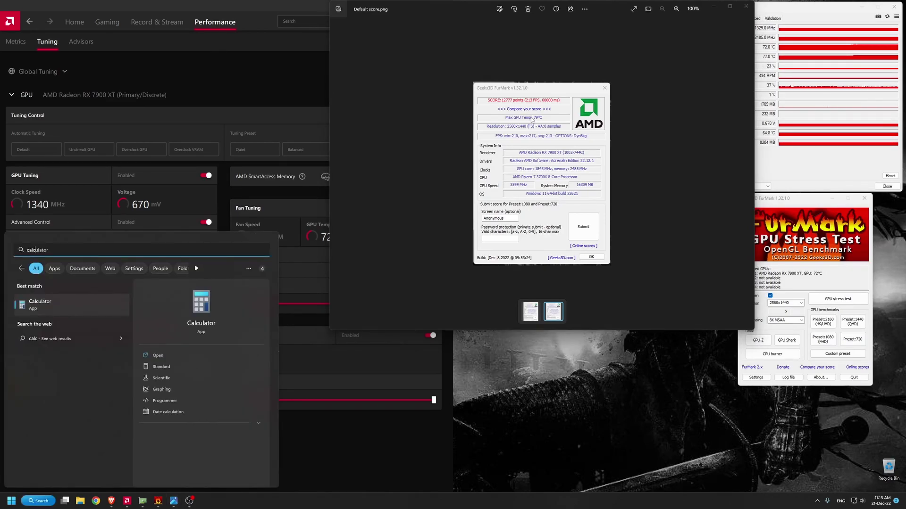
key(Return)
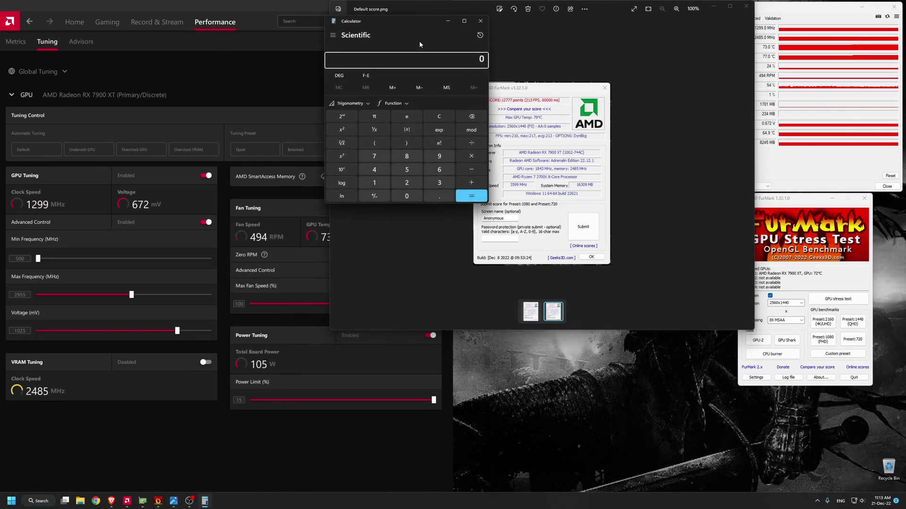
drag(421, 42, 315, 51)
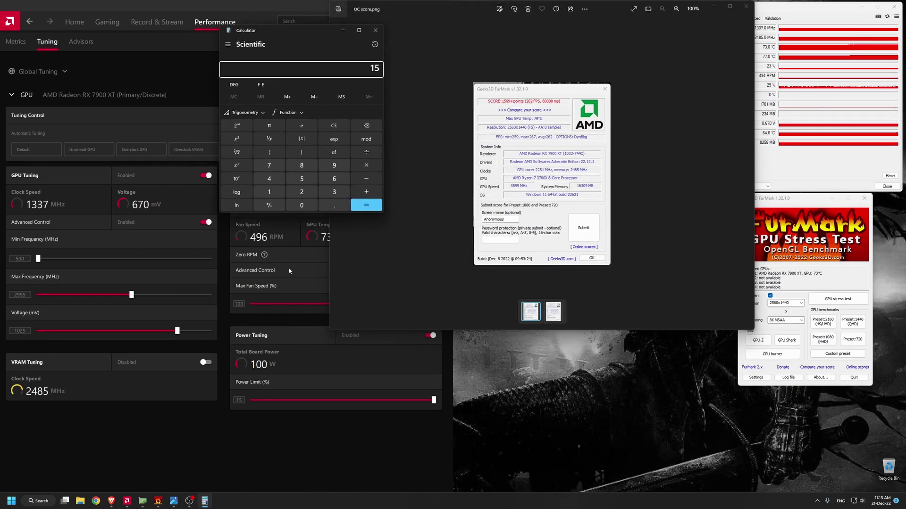
text(694)
key(slash)
text(127777)
key(Return)
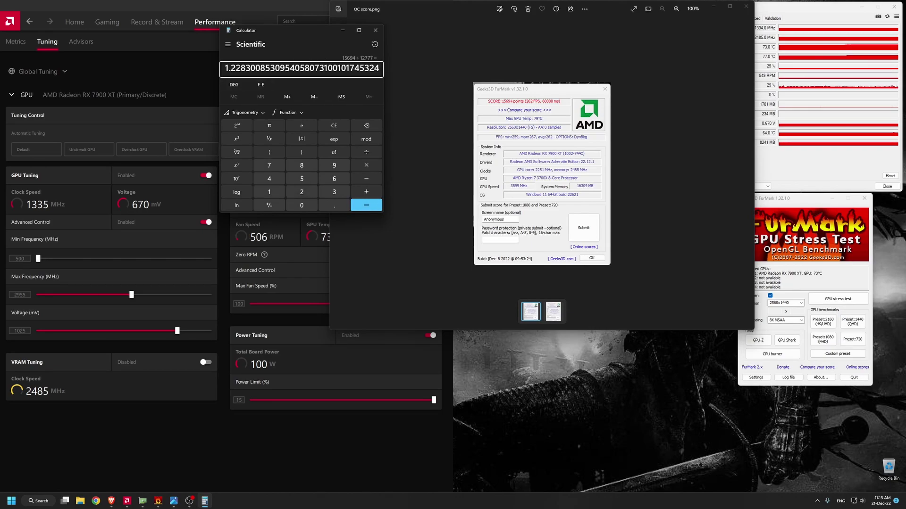
click(376, 30)
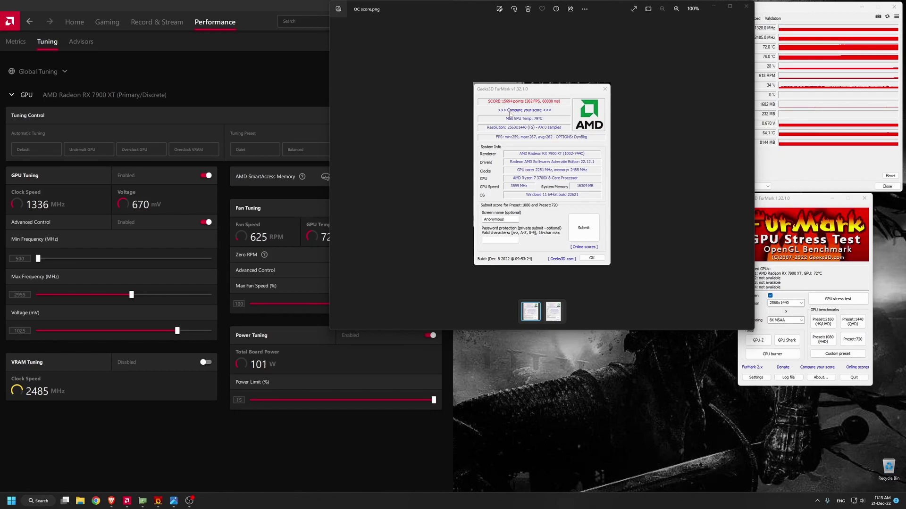
Return the Adrenalin Tuning page with the applied Custom overclock settings to the front
click(260, 7)
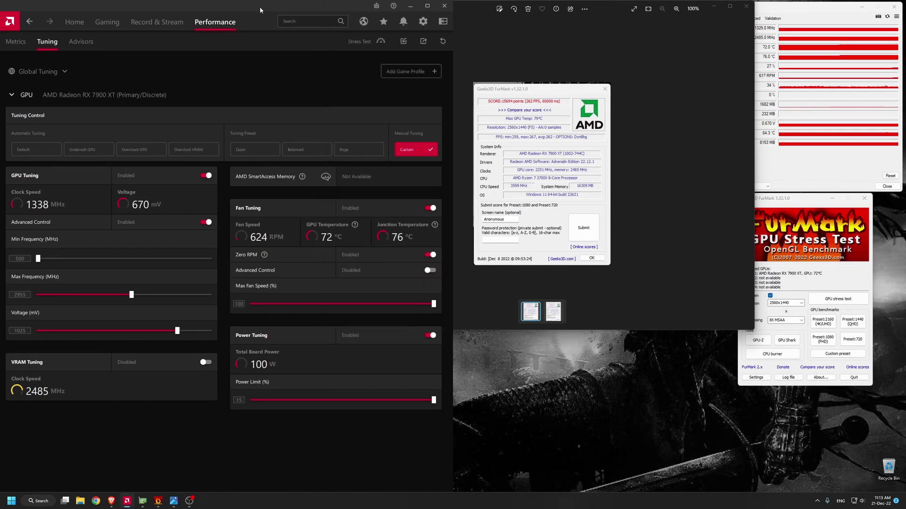